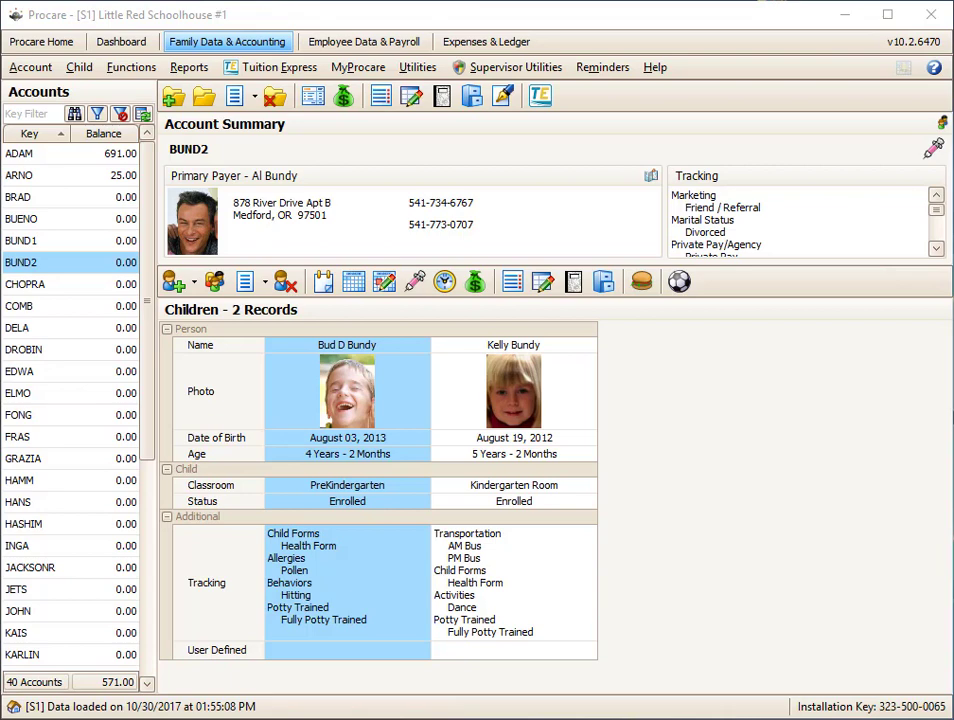
- Open the billing formulas of the Toddlers Room child in the first account on the list
left_click(120, 153)
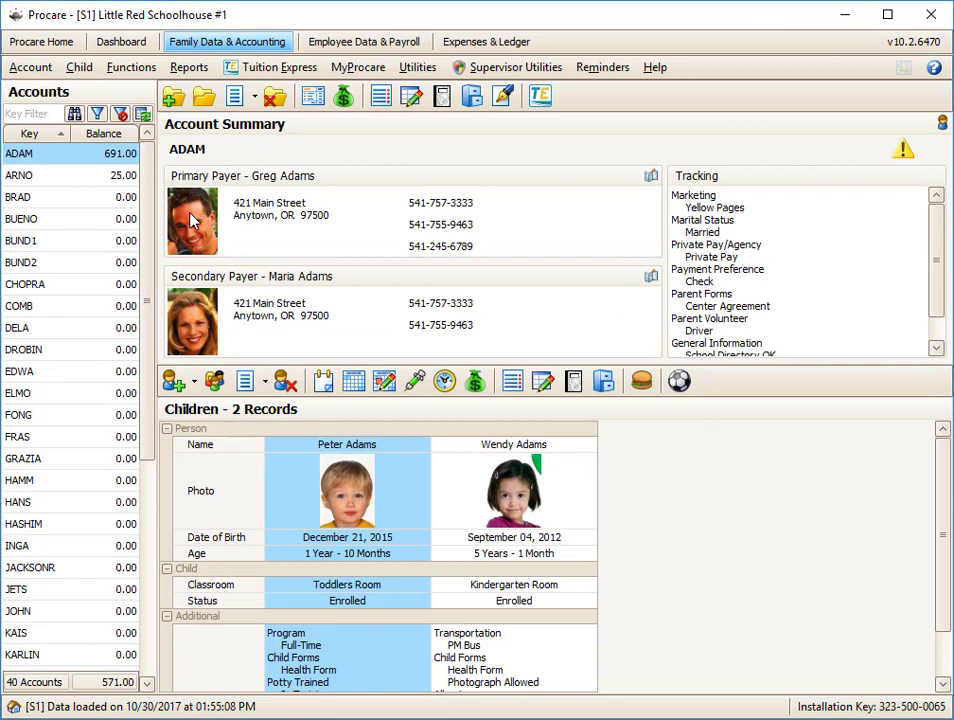
left_click(541, 379)
left_click(476, 382)
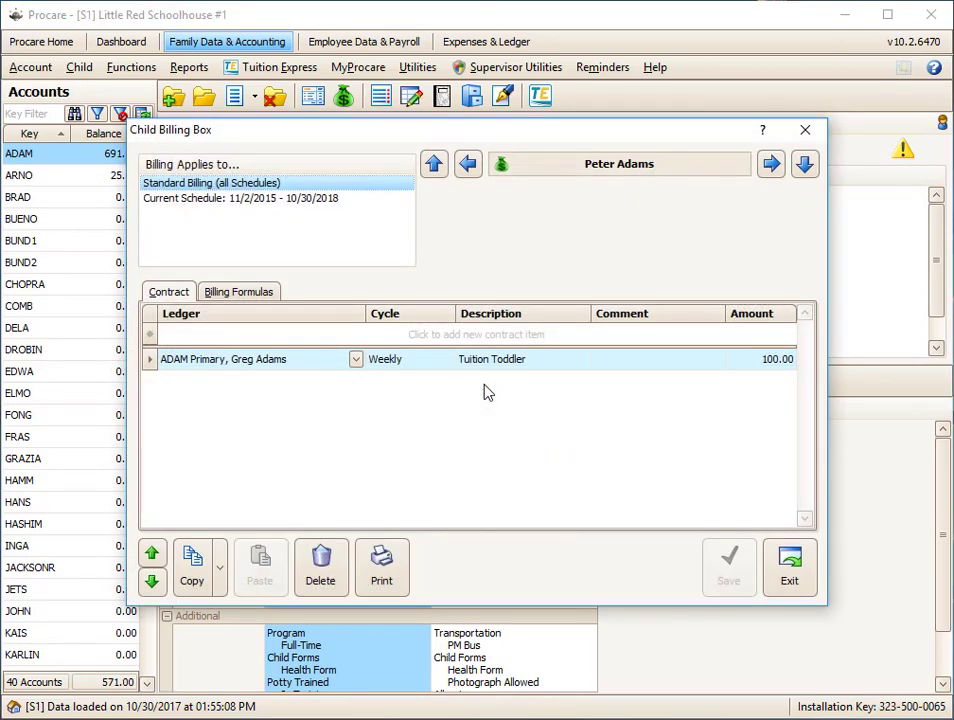
left_click(262, 295)
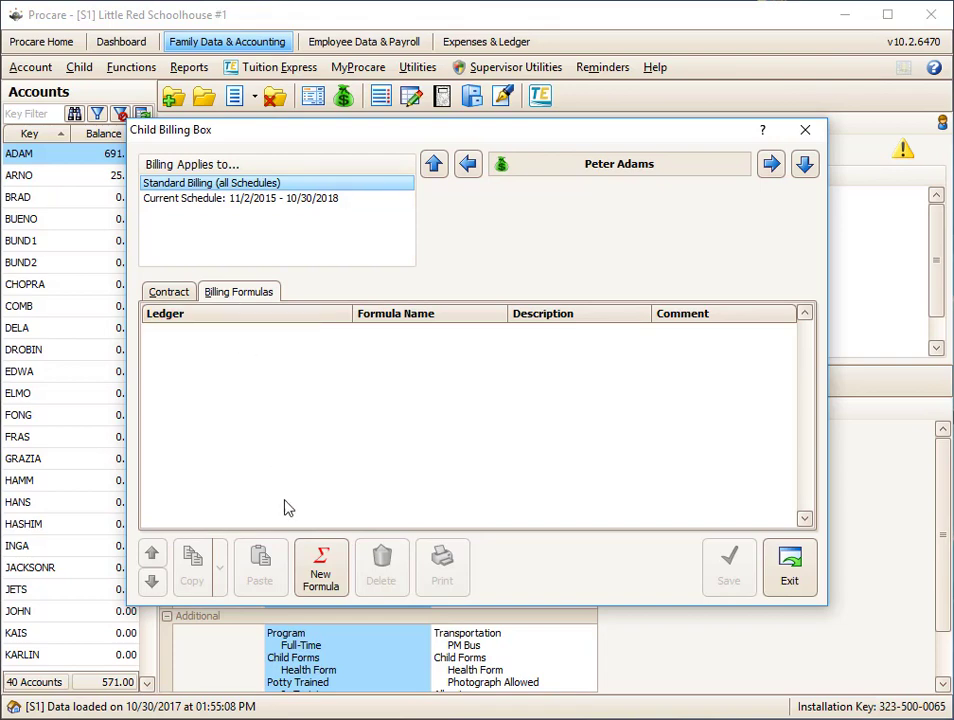
- Create a new billing formula on the primary payer's ledger using the After Hours Pickup formula
left_click(320, 580)
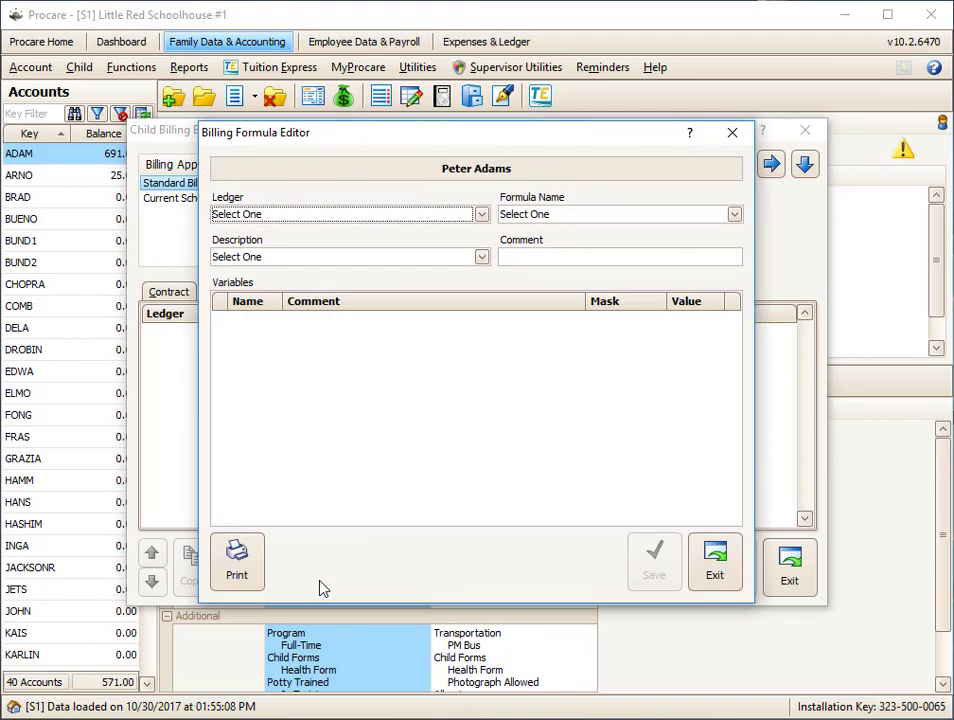
left_click(481, 214)
left_click(318, 250)
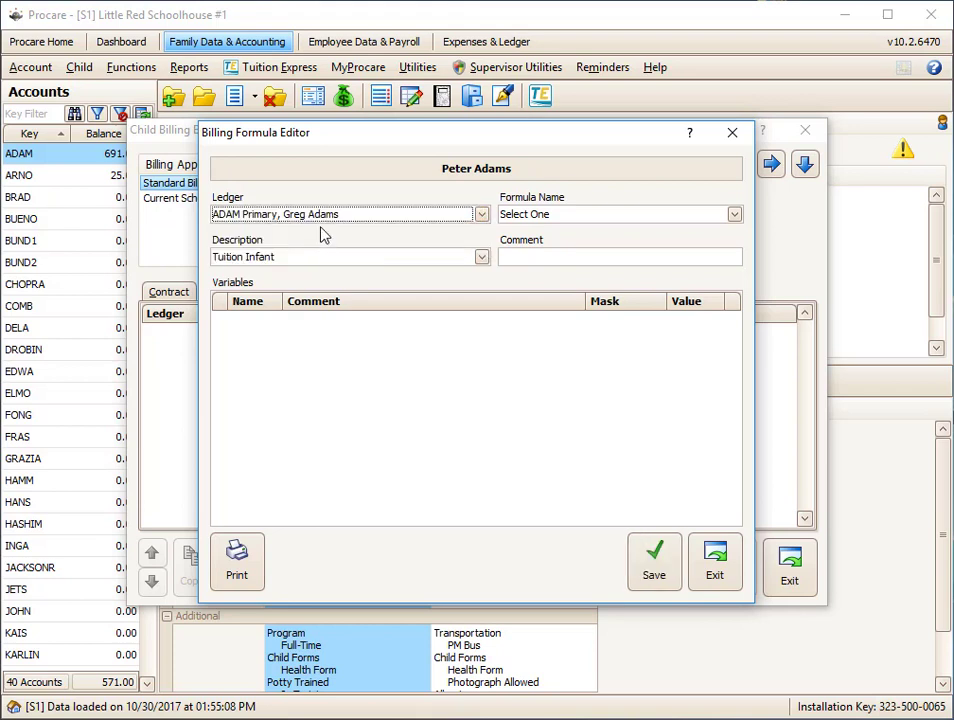
left_click(605, 216)
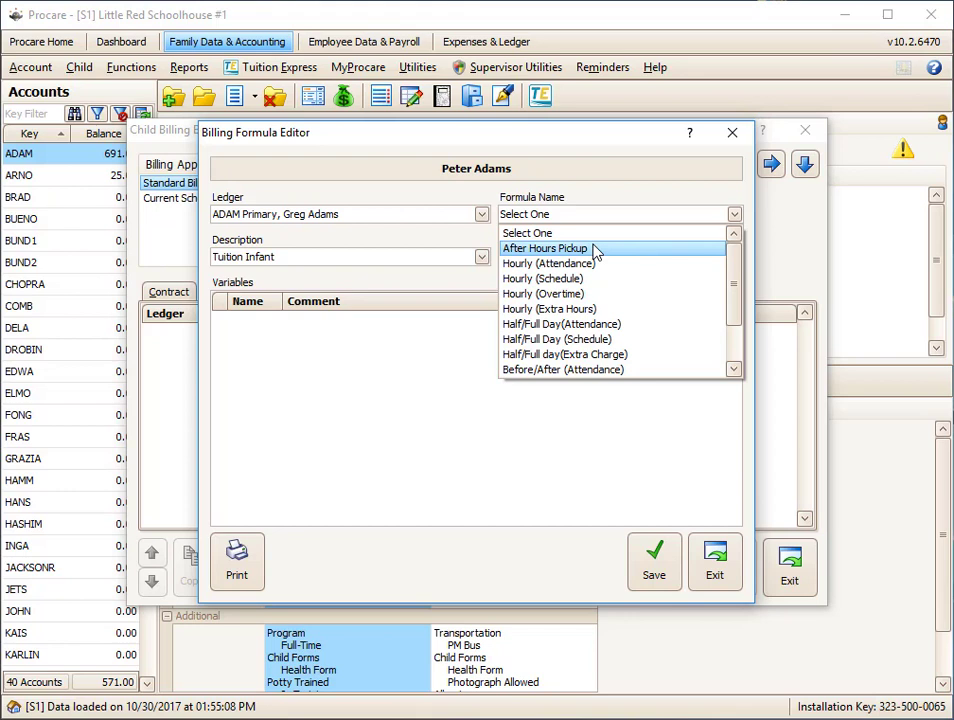
left_click(595, 250)
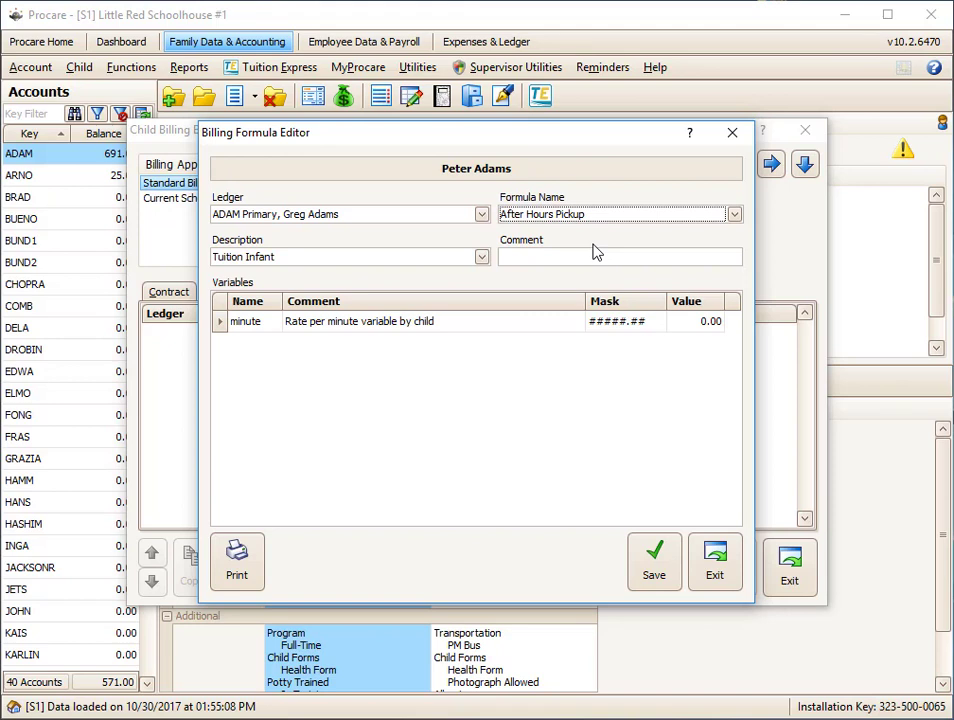
- Set the new formula's description to Late Pick Up and leave its comment blank
left_click(482, 258)
type("l")
left_click(481, 416)
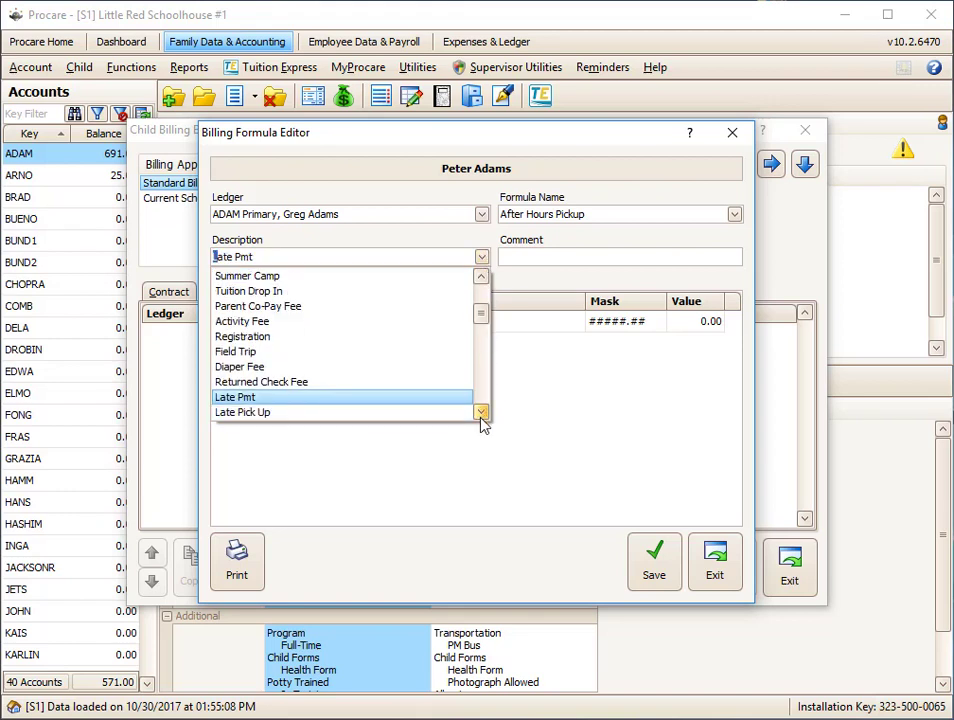
left_click(481, 416)
left_click(313, 400)
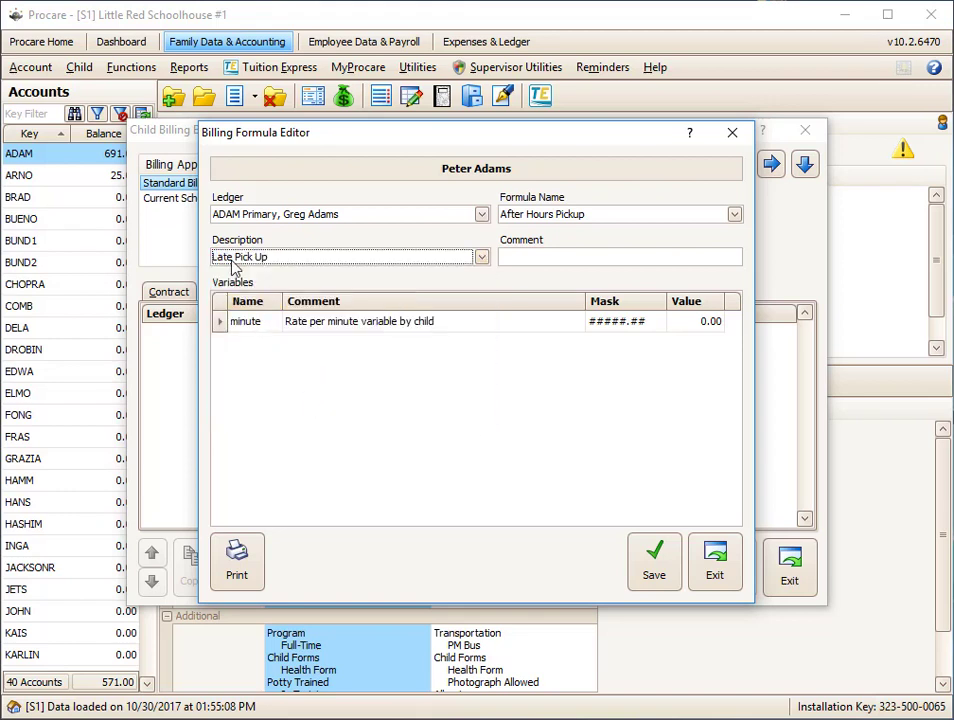
left_click(533, 255)
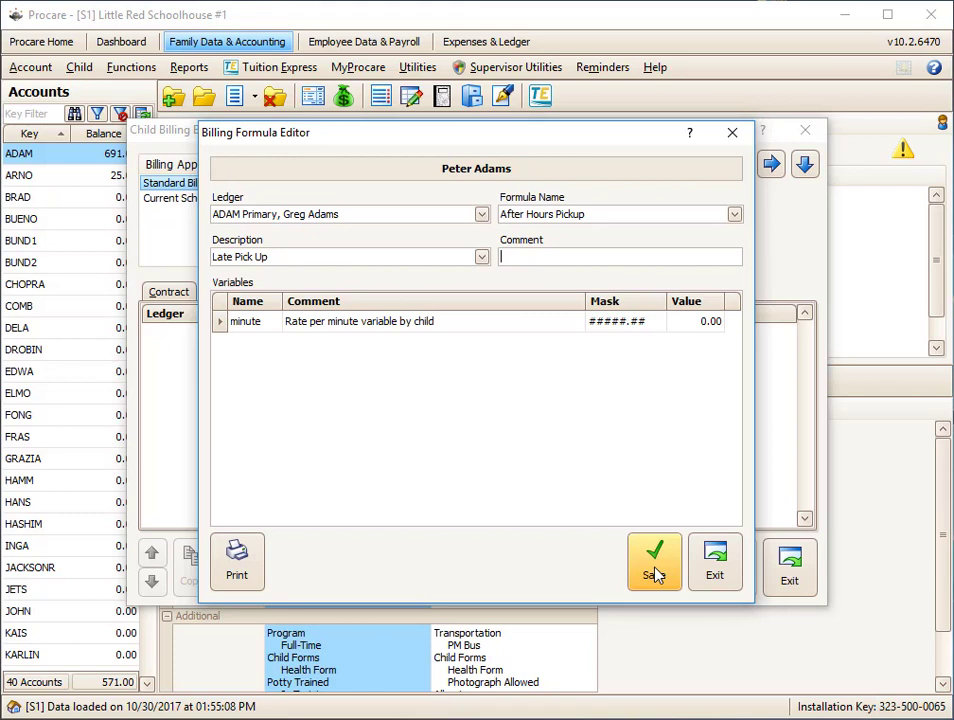
- Set the formula's rate-per-minute variable to 1, save the formula, and close the child's billing box
left_click(690, 328)
left_click_drag(689, 323, 727, 325)
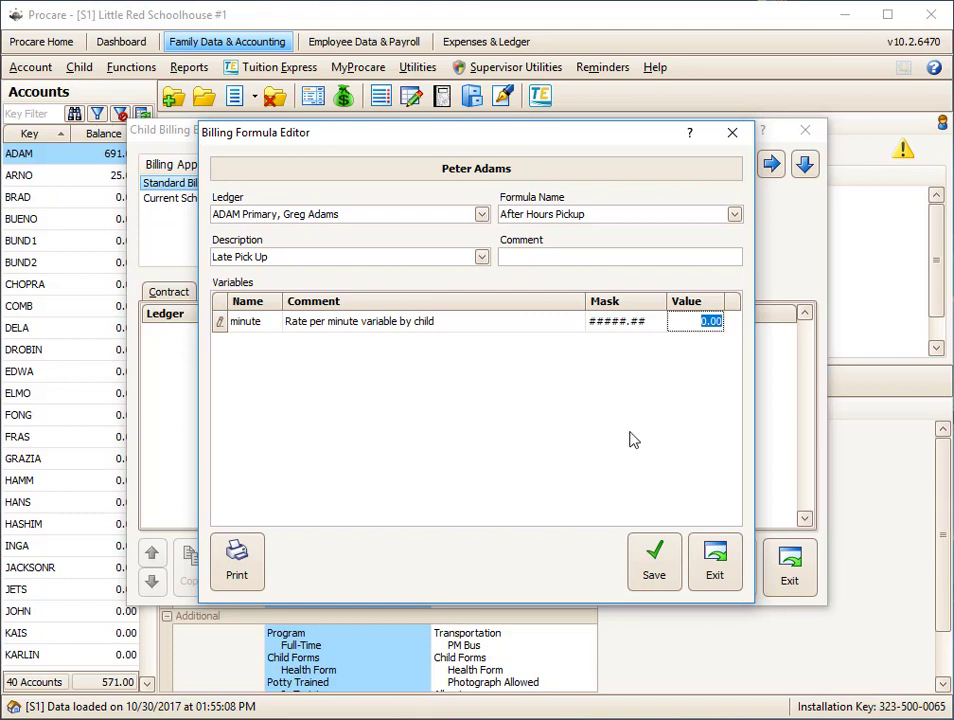
type("2")
left_click_drag(673, 321, 742, 330)
type("1")
left_click(654, 560)
left_click(715, 560)
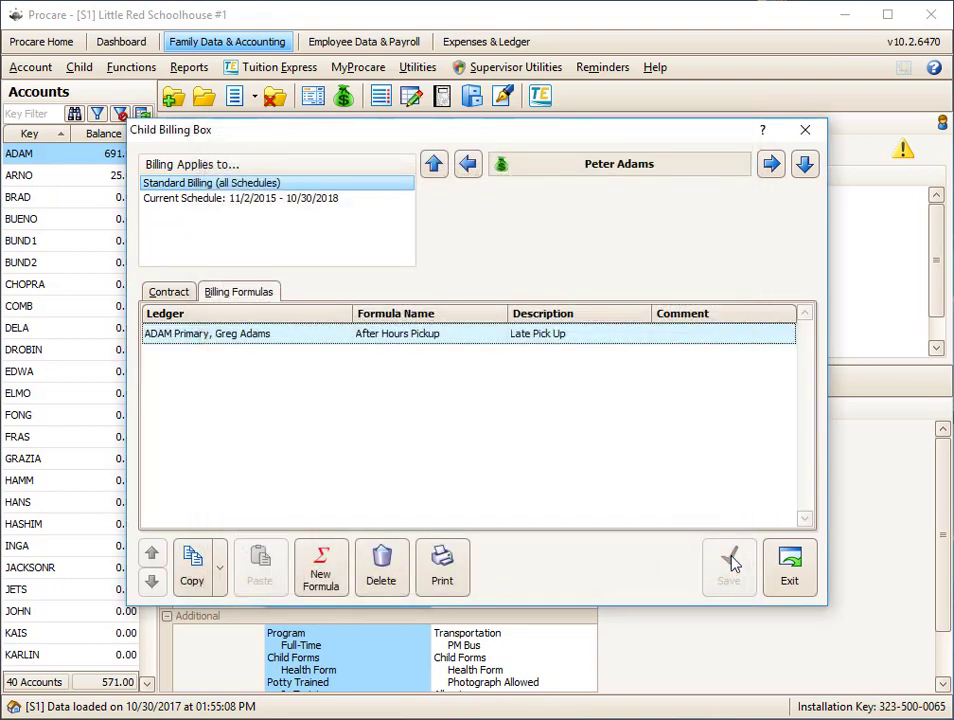
left_click(788, 590)
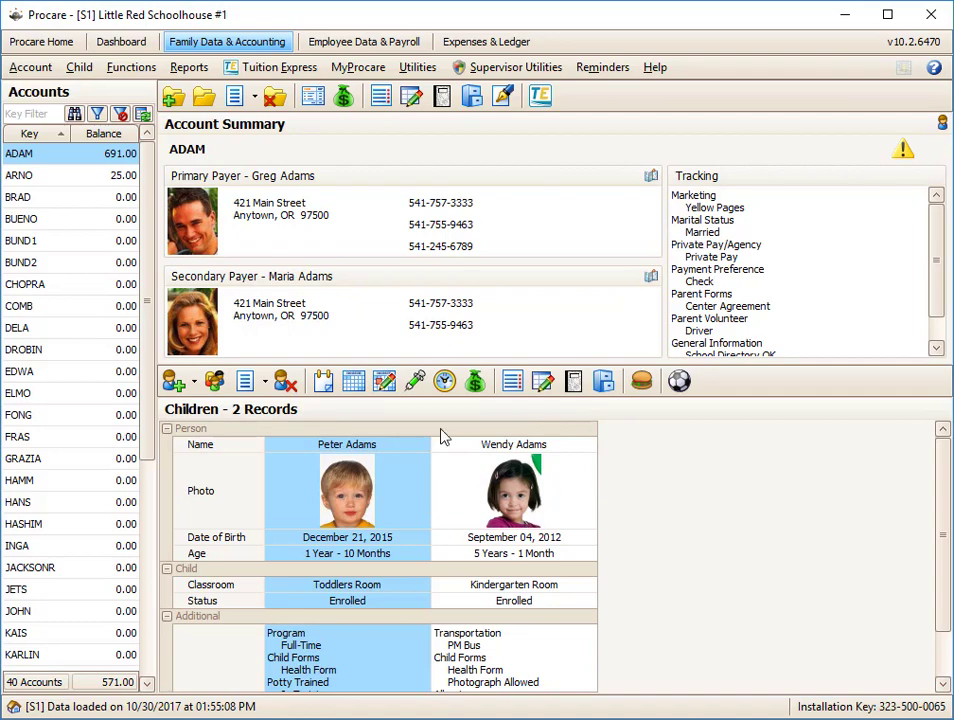
- Examine the check-in and check-out times on the Toddlers Room child's time card
left_click(444, 381)
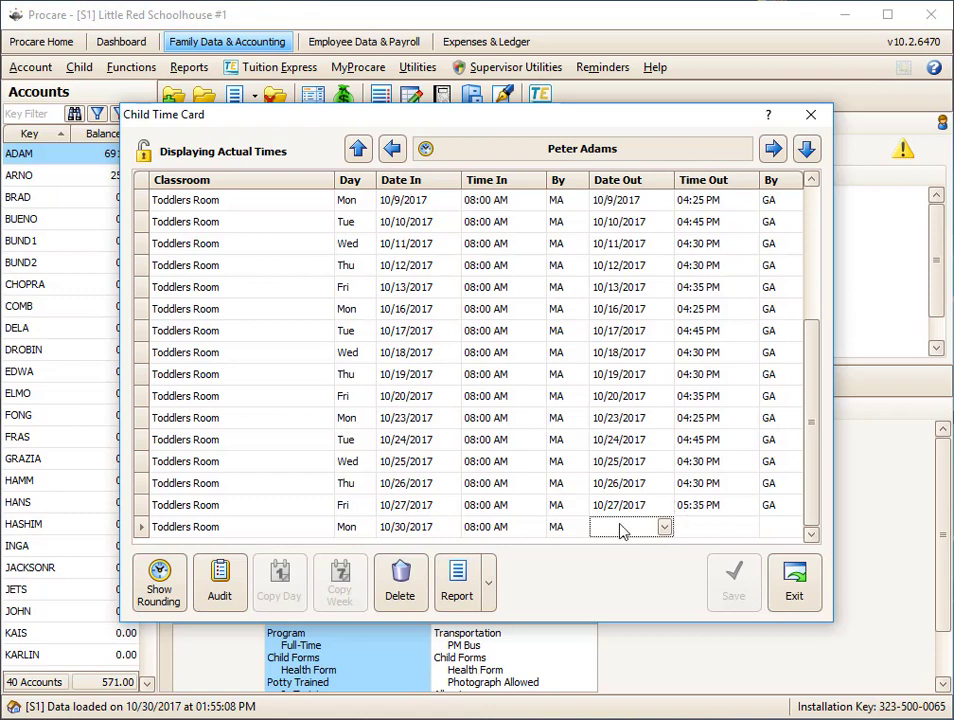
left_click(794, 588)
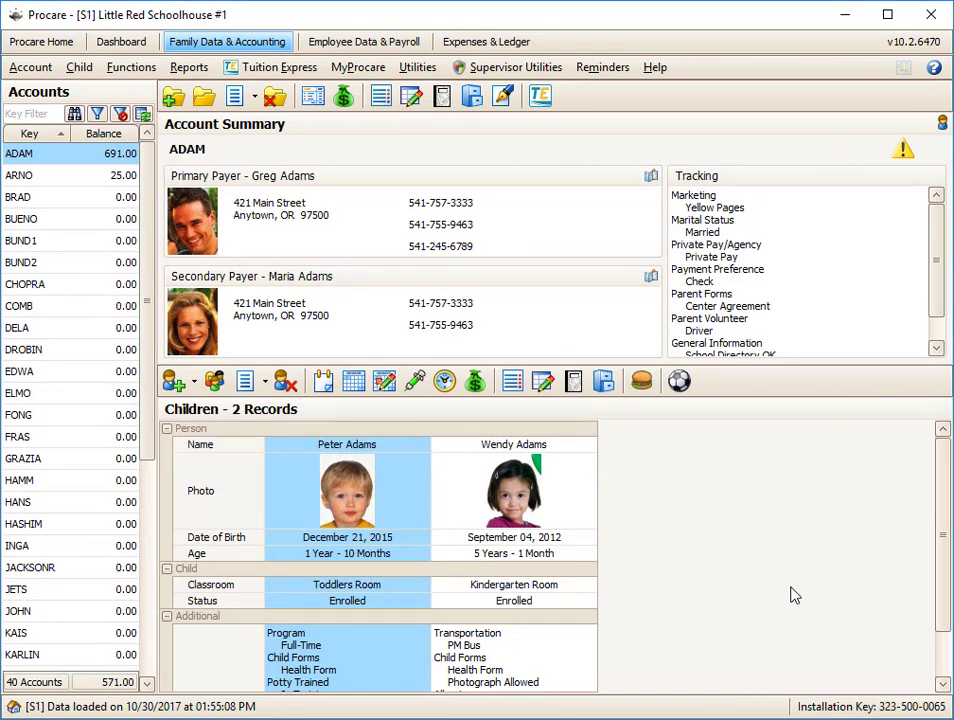
- Start automated Formula Billing and include the After Hours Pickup formula for processing
left_click(141, 70)
mouse_move(155, 125)
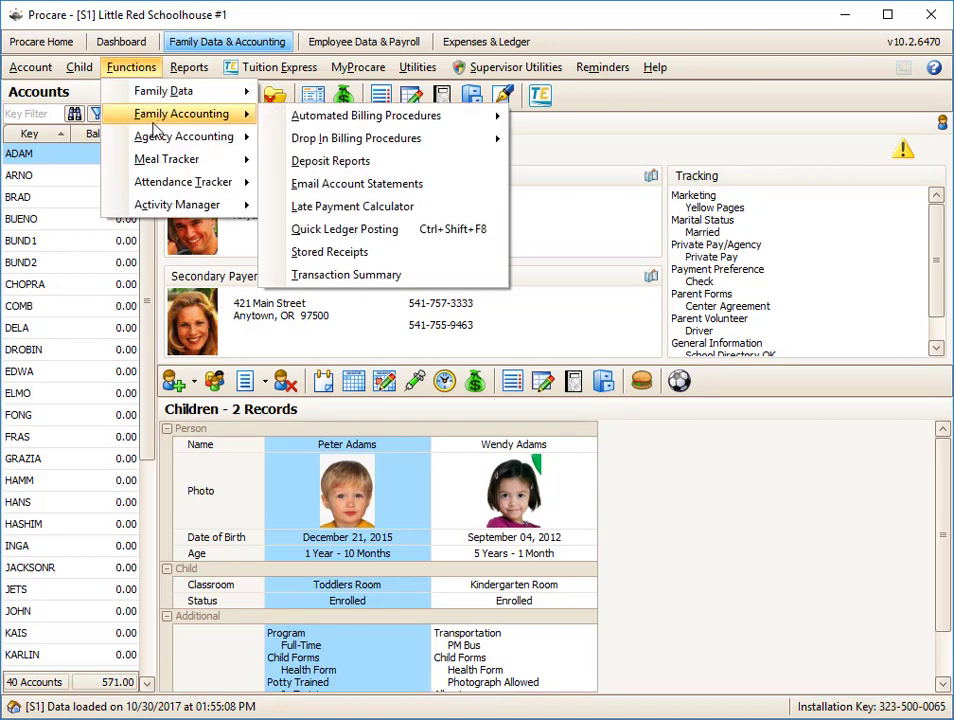
mouse_move(392, 121)
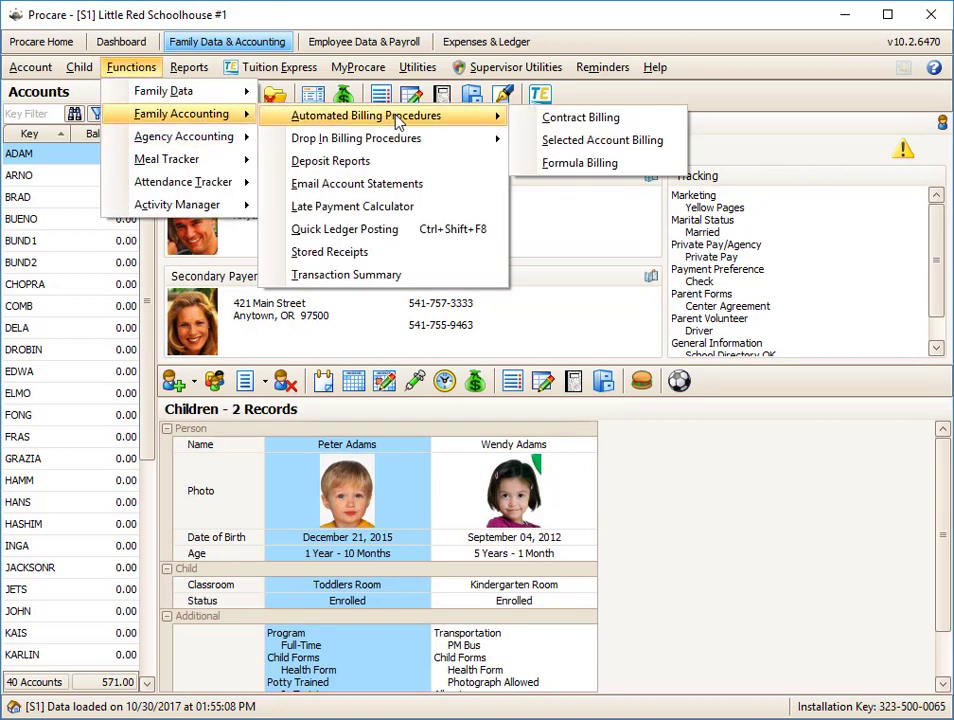
left_click(556, 166)
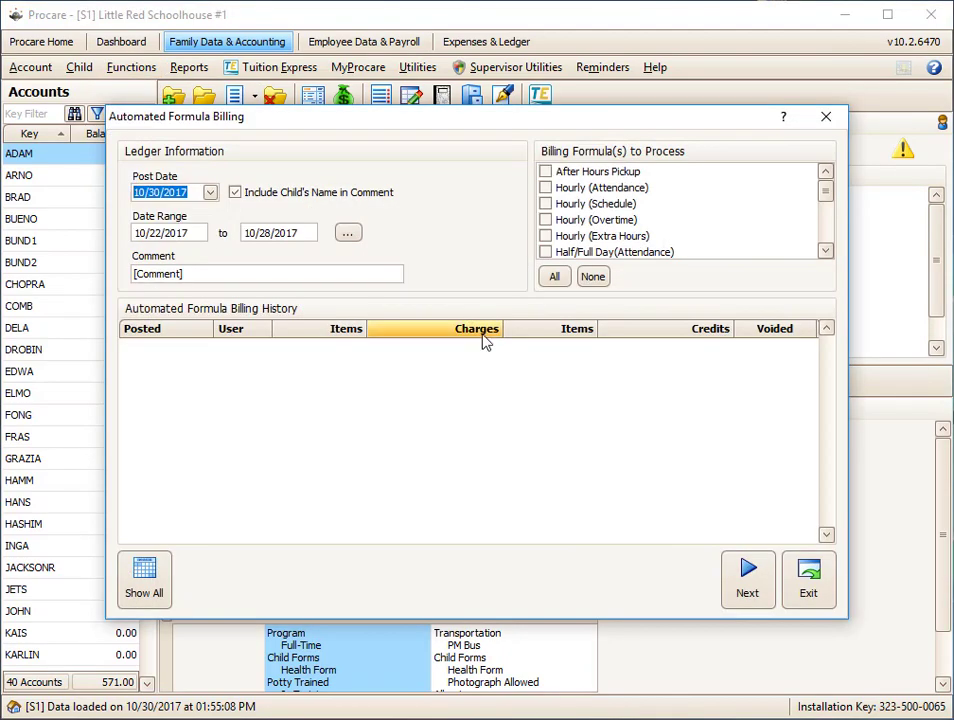
left_click(546, 172)
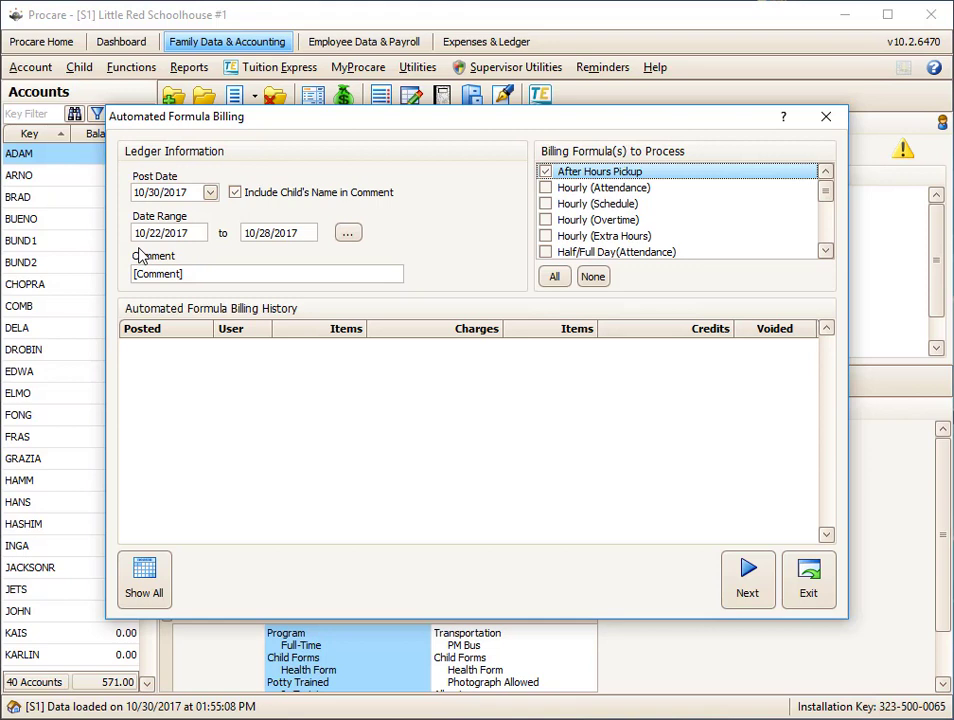
- Set the billing date range to last week, 10/22/2017 to 10/28/2017, and load the calculated charges
left_click(357, 233)
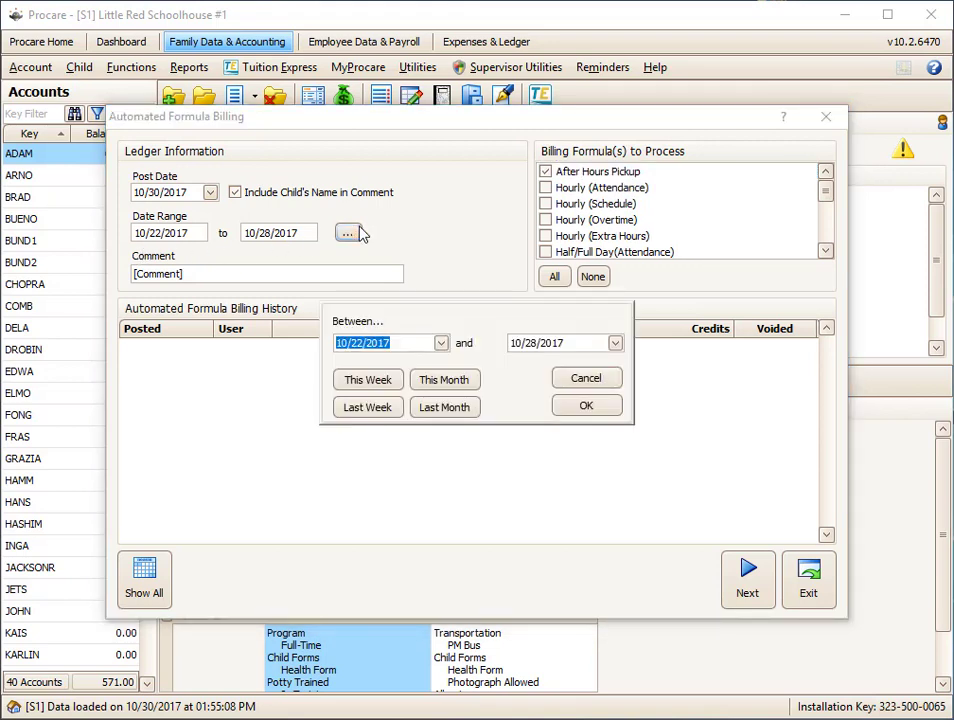
left_click(376, 414)
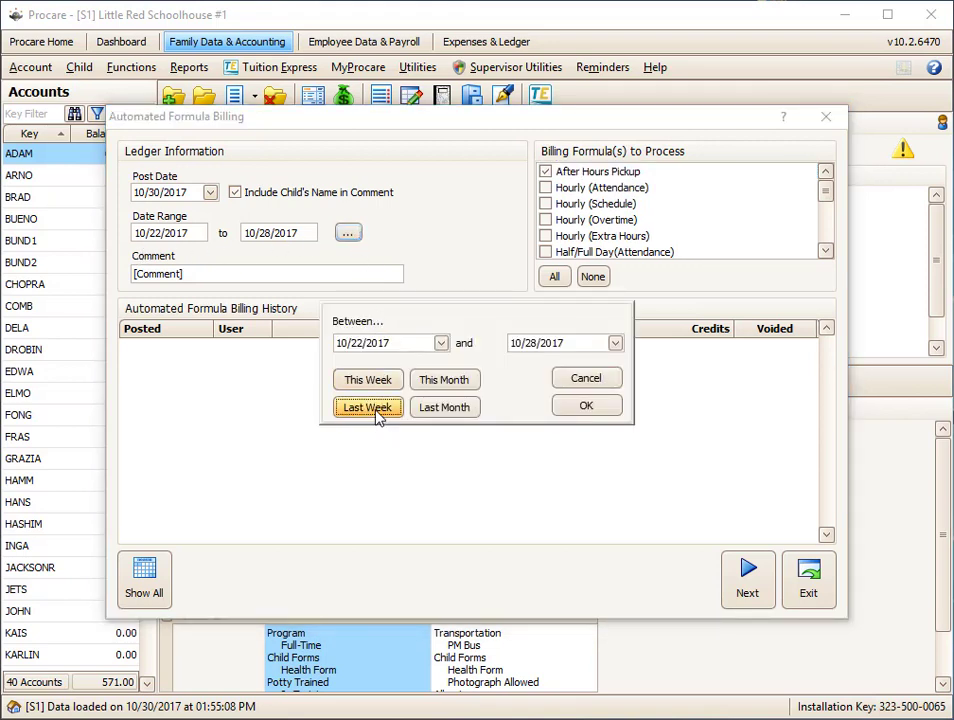
left_click(575, 411)
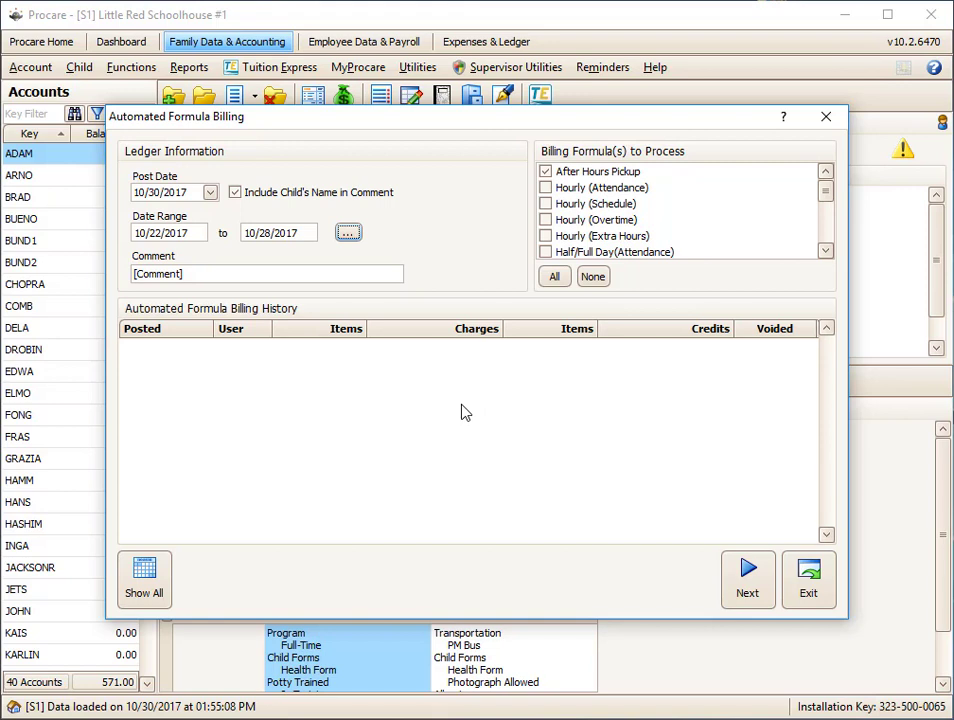
left_click(746, 580)
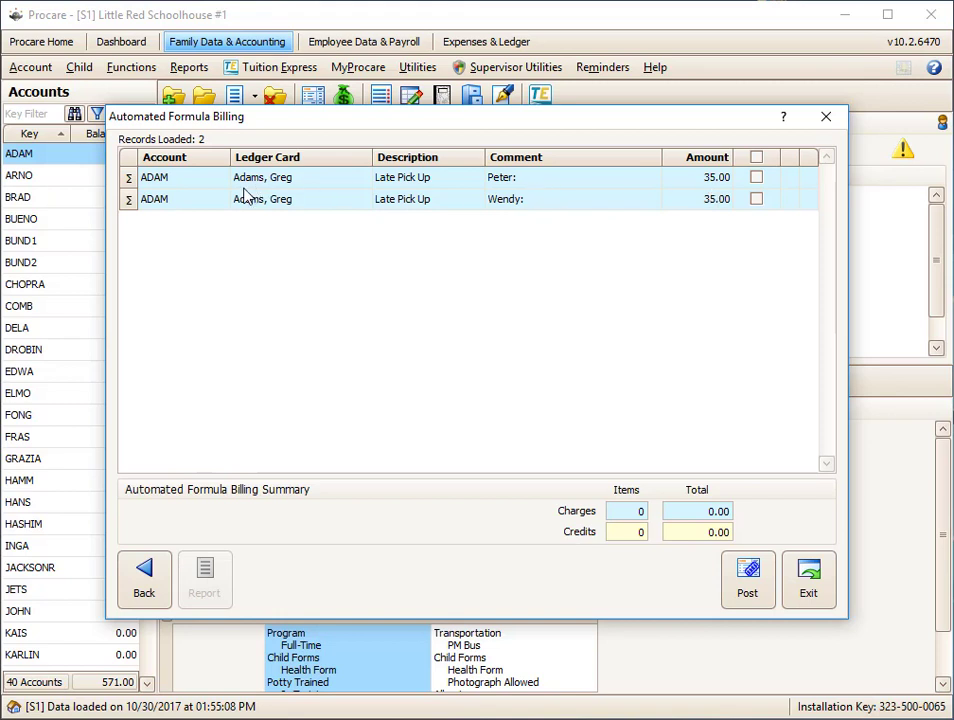
- Review the formula calculation details behind the first Late Pick Up charge, including its date range and after-hours days
left_click(129, 179)
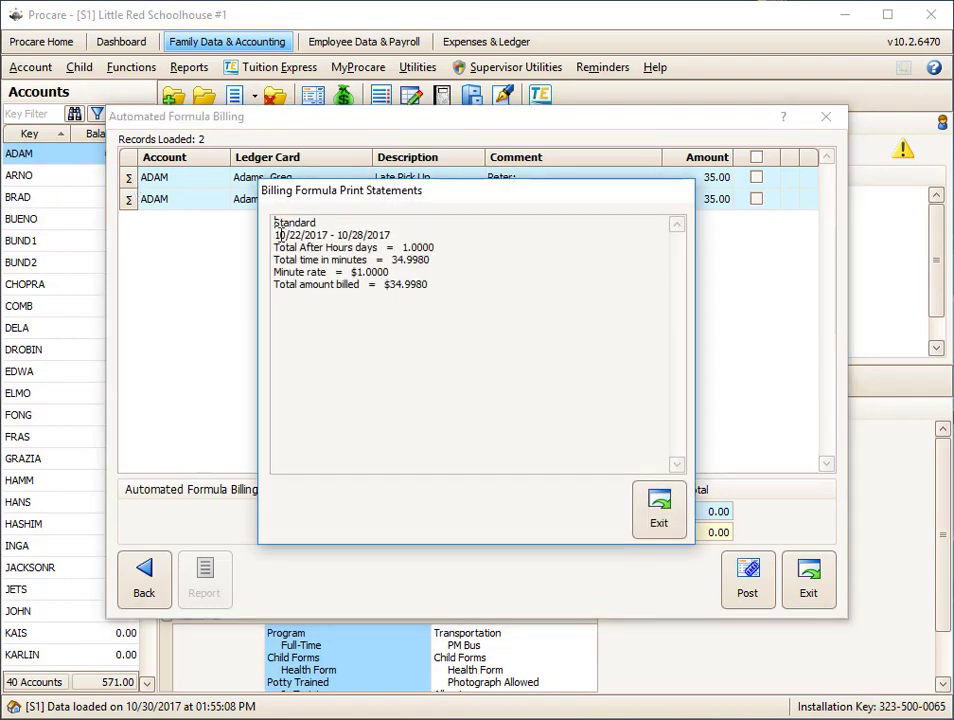
left_click_drag(280, 234, 387, 234)
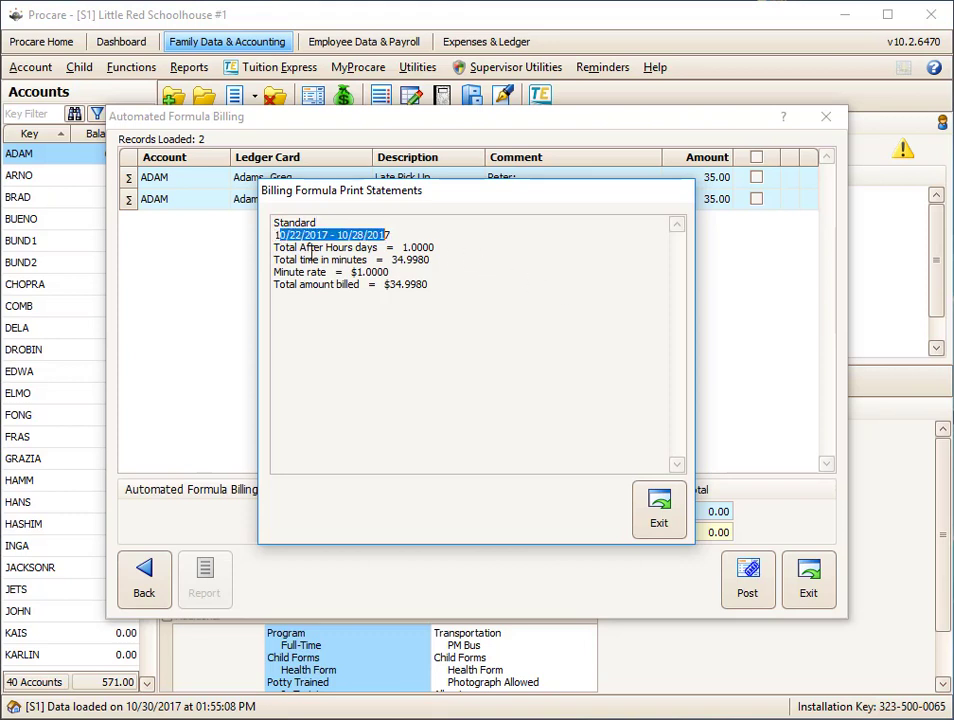
left_click_drag(395, 245, 445, 245)
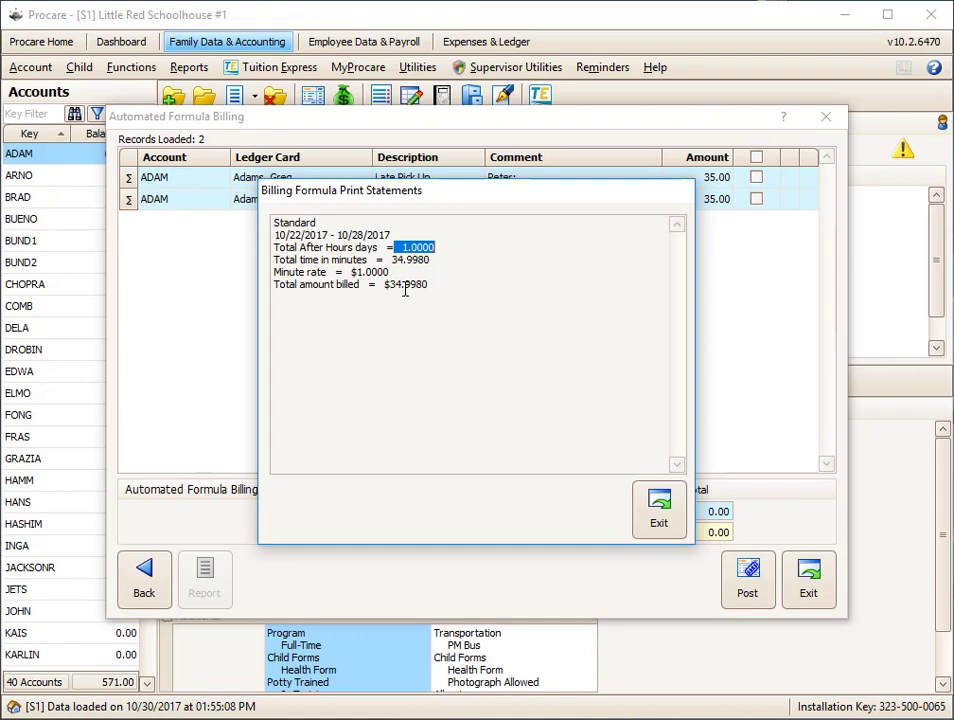
left_click(657, 521)
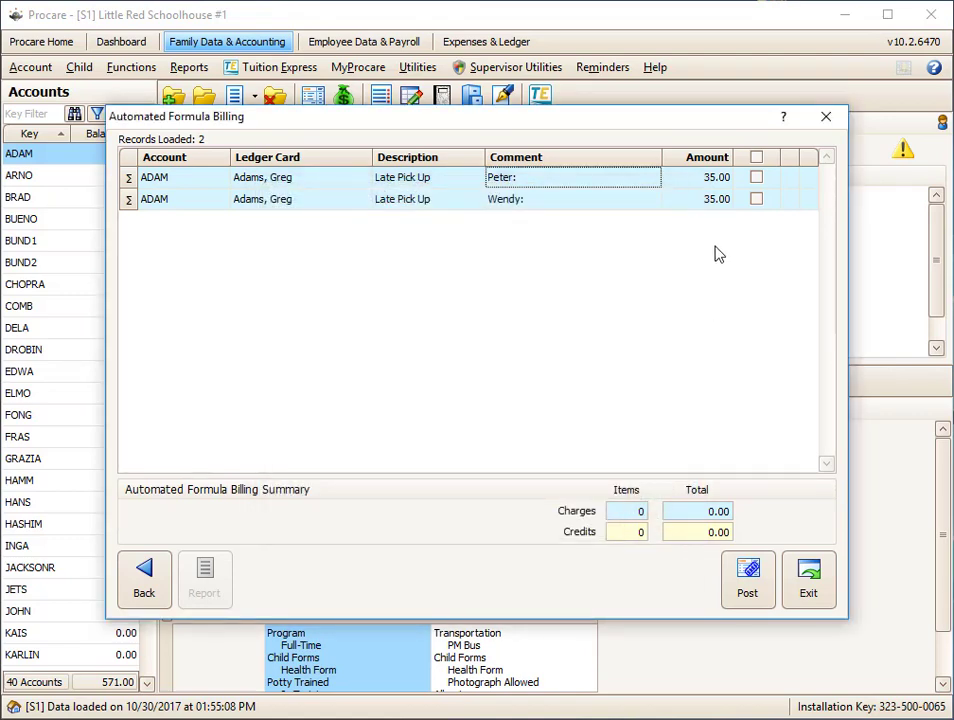
- Select all loaded Late Pick Up charges, post them to the ledger, and close Formula Billing
left_click(757, 160)
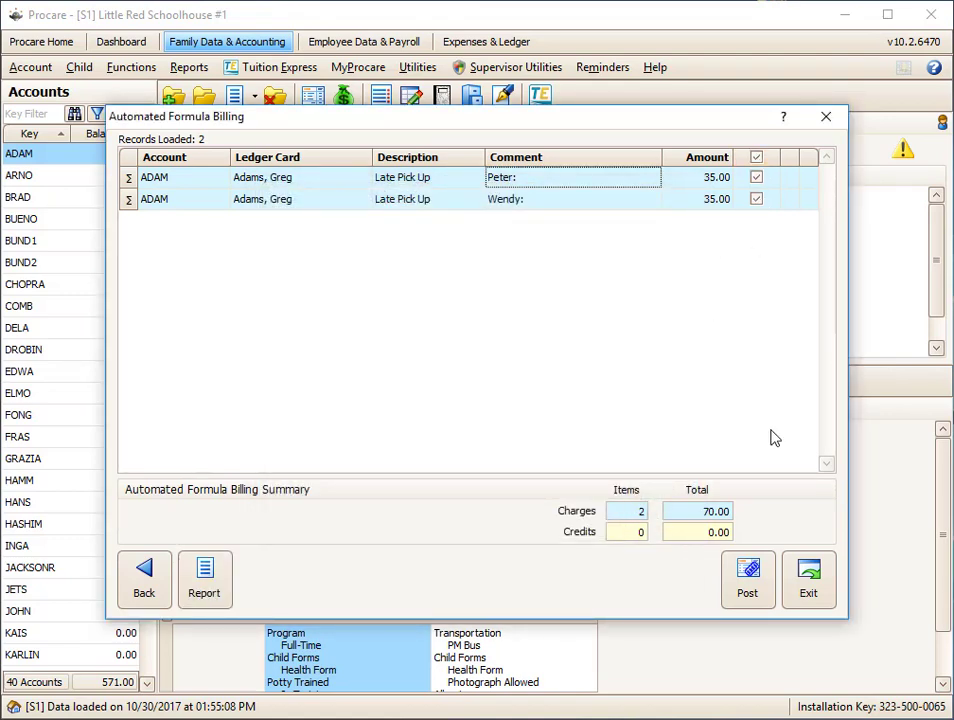
left_click(749, 605)
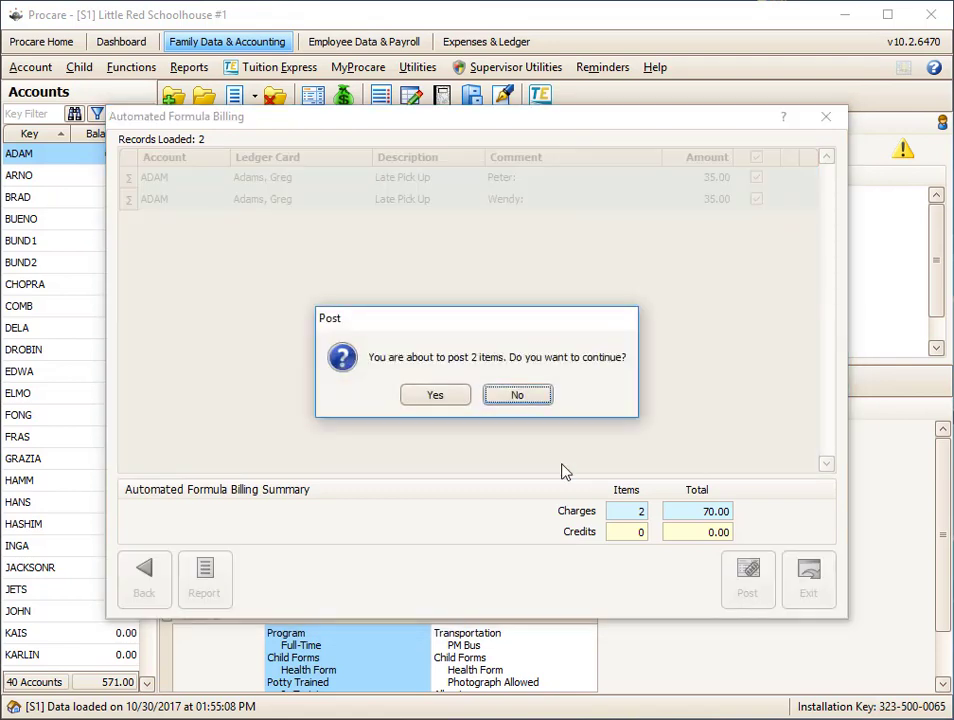
left_click(434, 396)
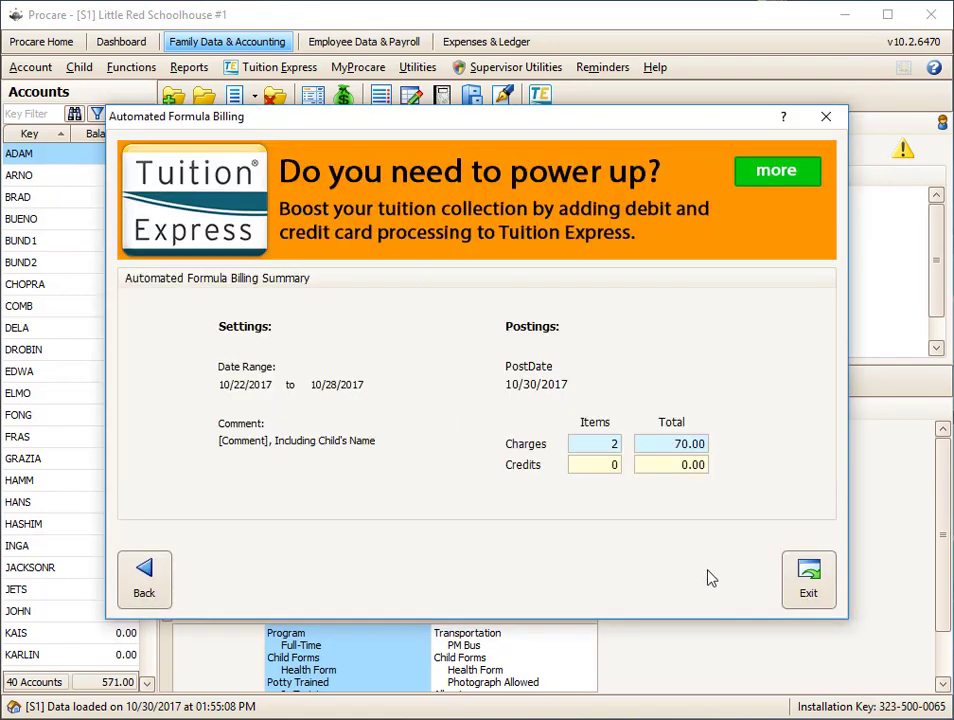
left_click(808, 579)
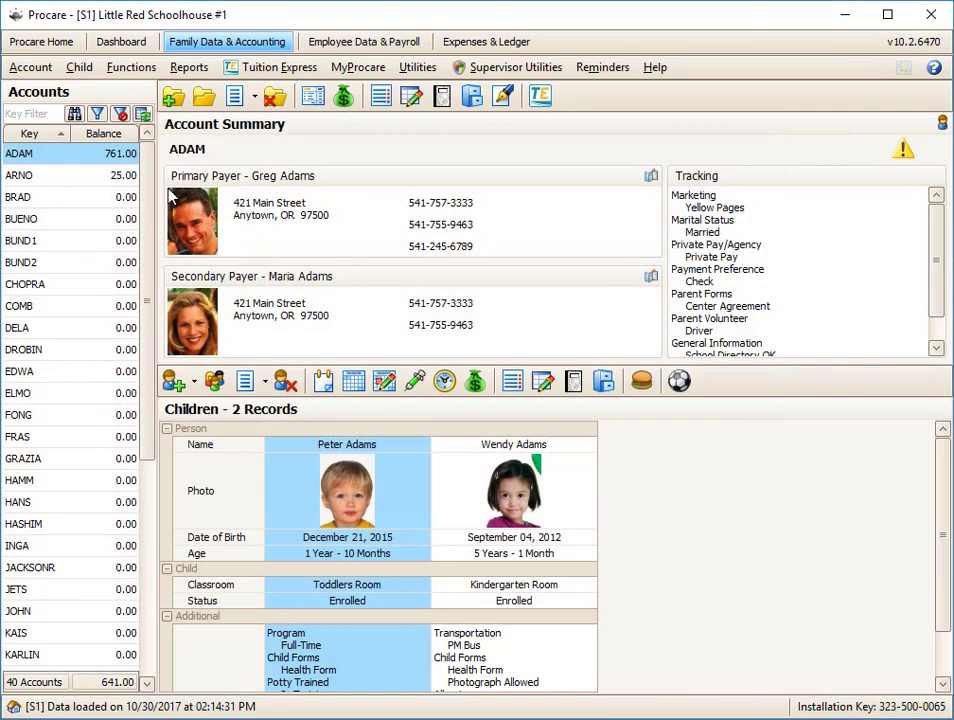
- Examine the posted Late Pick Up entries in the first account's ledger
left_click(122, 158)
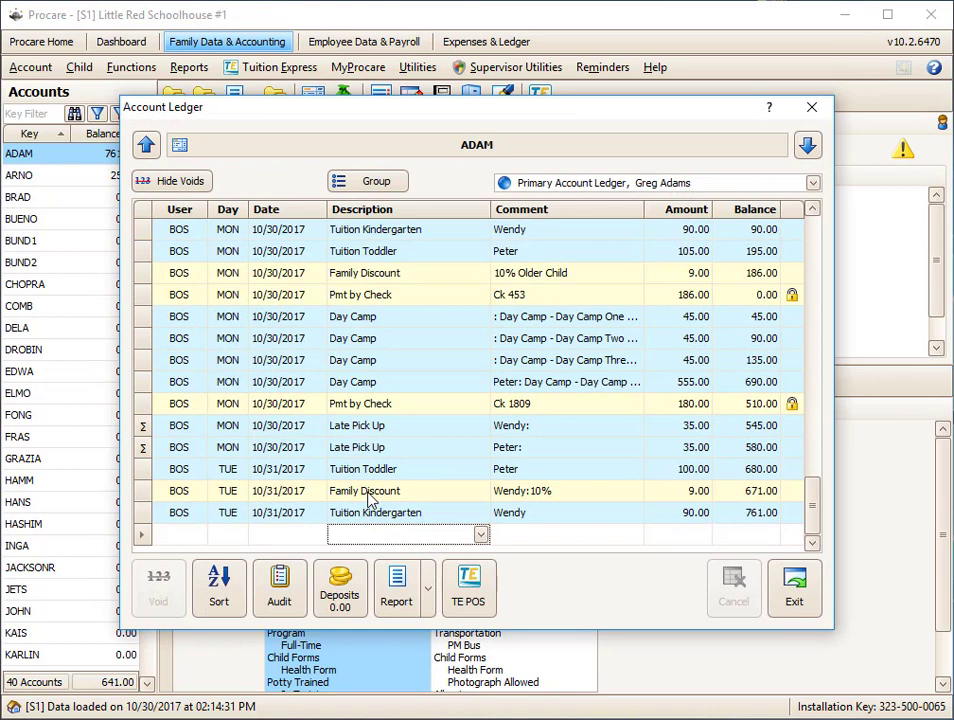
left_click(396, 430)
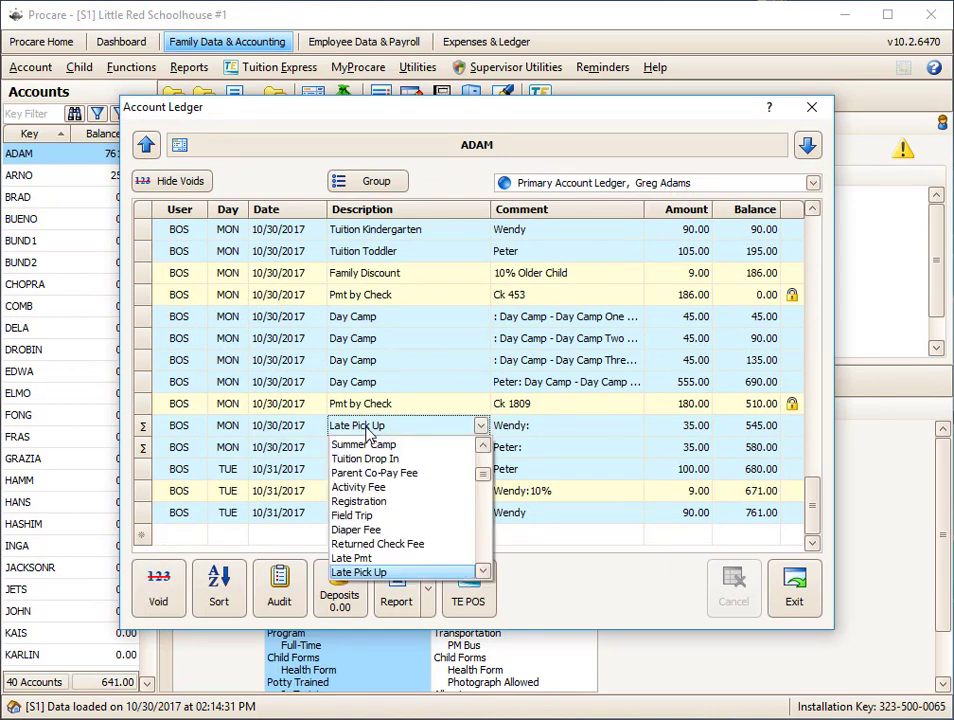
left_click(252, 447)
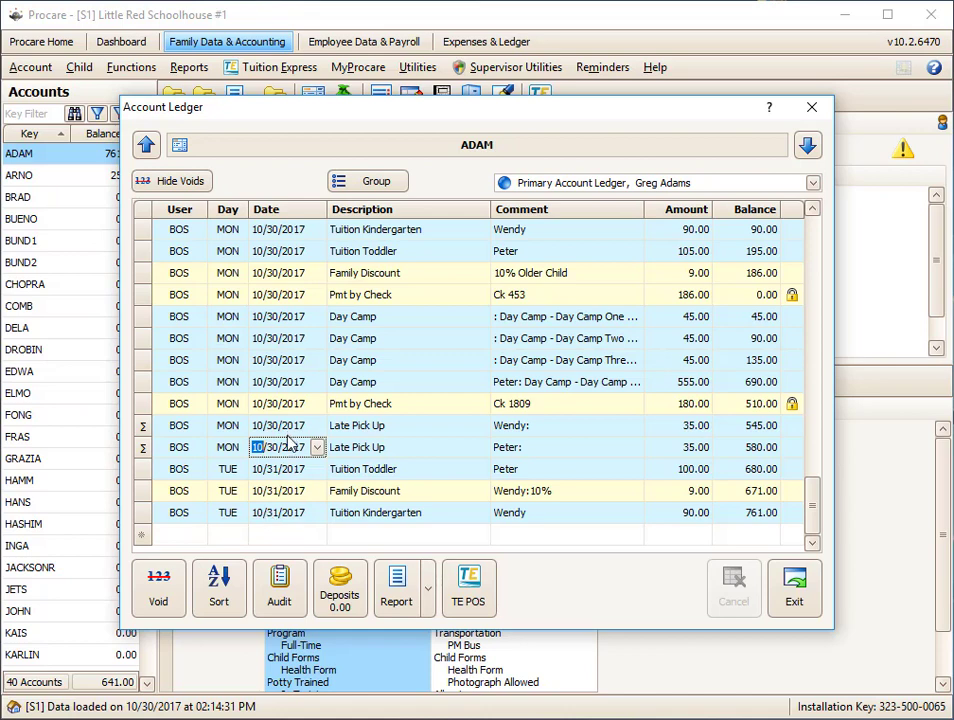
left_click(790, 596)
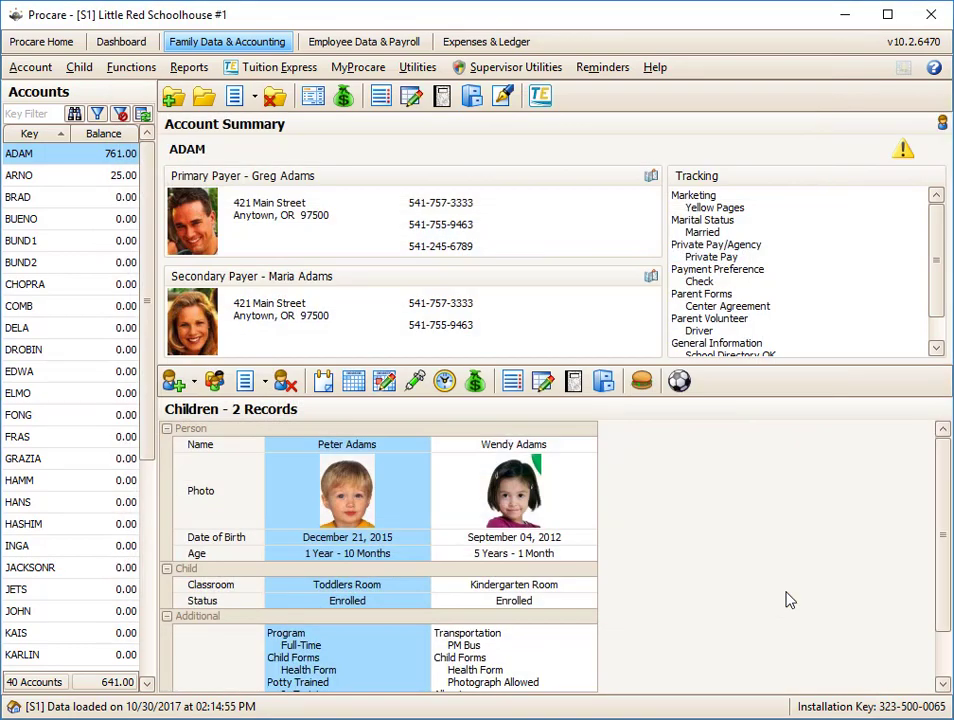